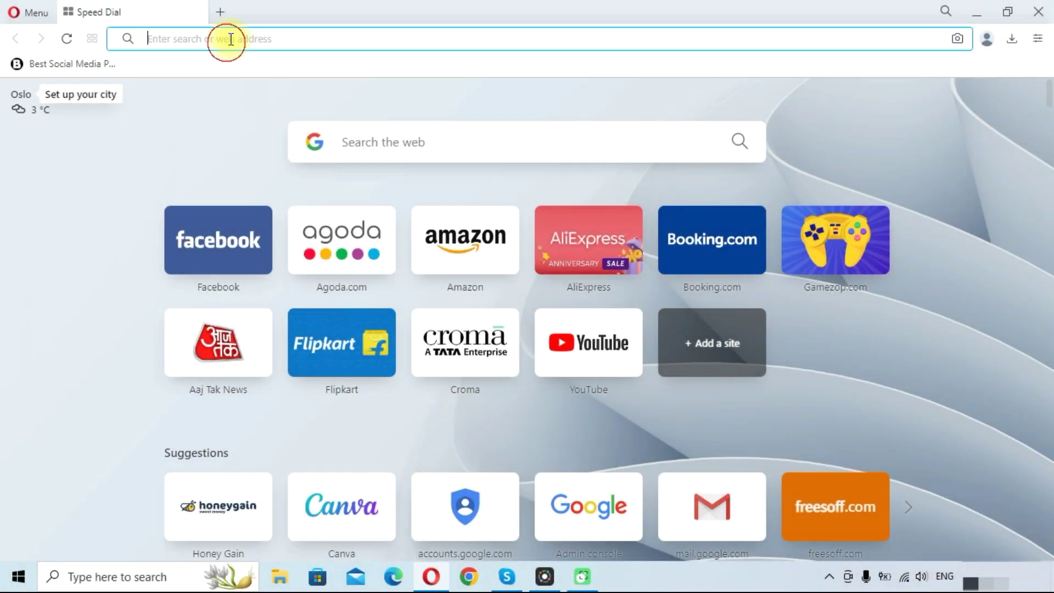
Navigate Opera to gmail.com to load the Gmail inbox
{"action": "type", "text": "gmai"}
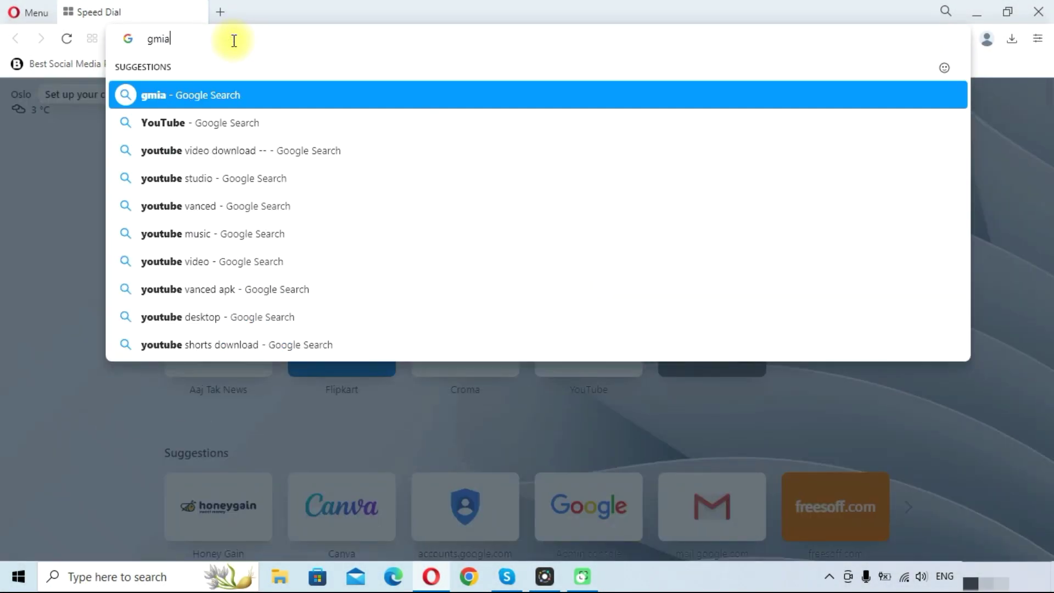
{"action": "key", "text": "BackSpace"}
{"action": "key", "text": "BackSpace"}
{"action": "type", "text": "ai"}
{"action": "key", "text": "Return"}
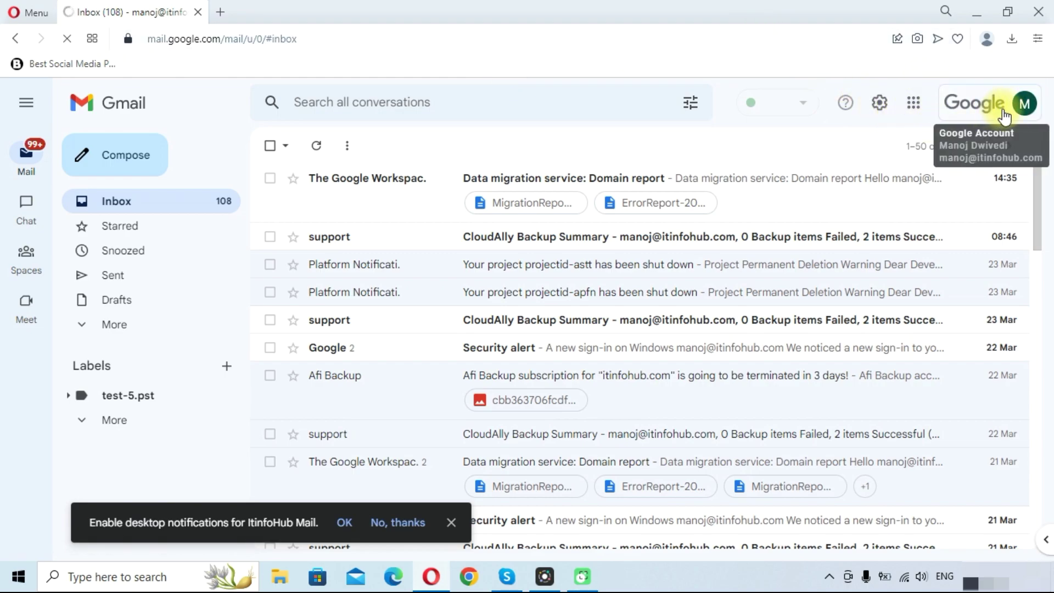
Open the Google Account panel from the avatar in Gmail
{"action": "left_click", "coordinate": [1022, 112]}
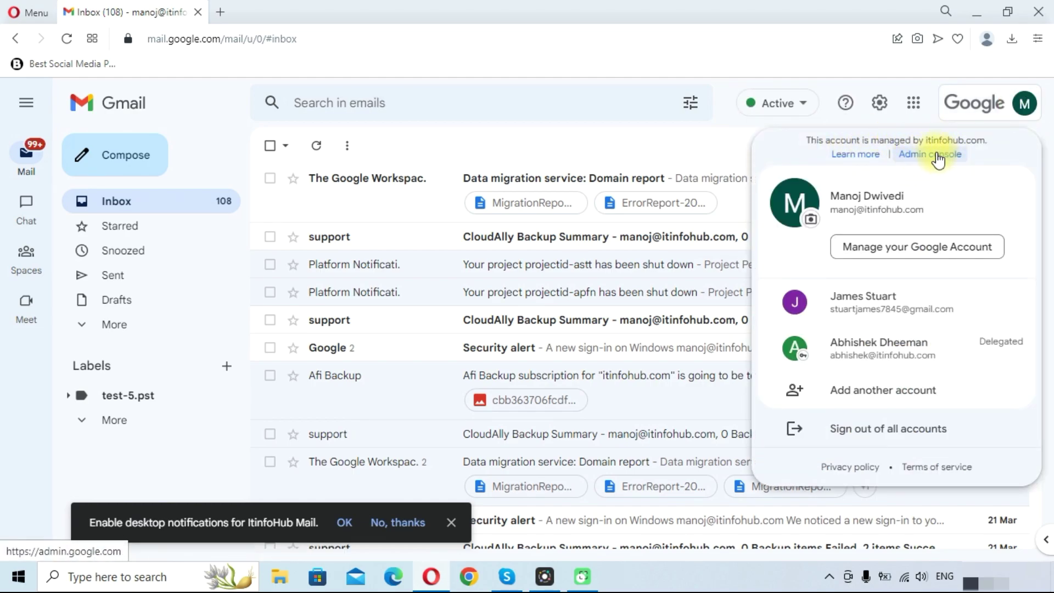
Open the Admin console in a new tab and go to Account > Data migration
{"action": "left_click", "coordinate": [938, 159]}
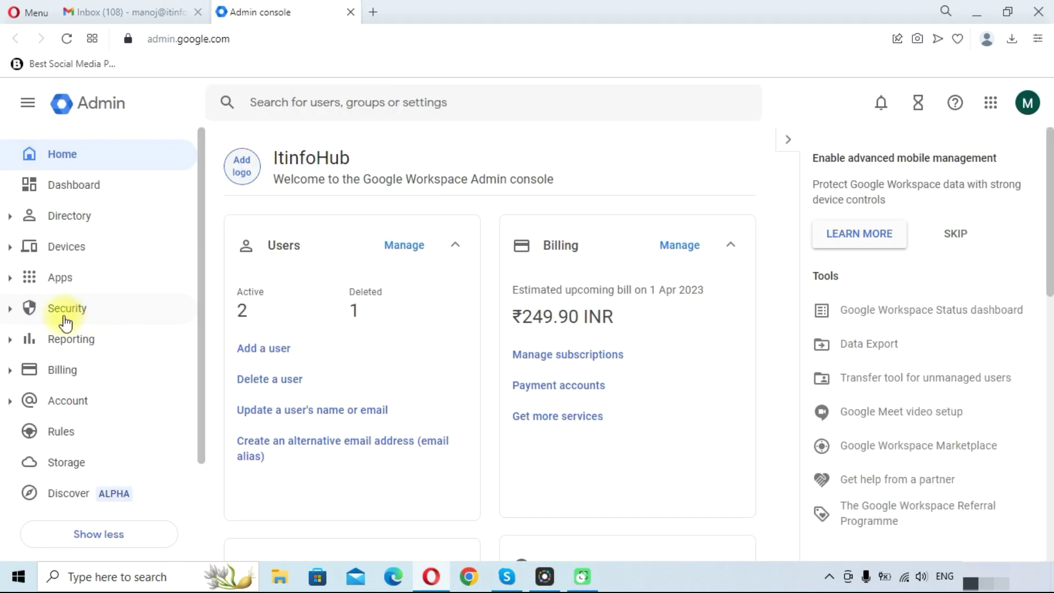
{"action": "scroll", "coordinate": [49, 329], "scroll_direction": "down", "scroll_amount": 2}
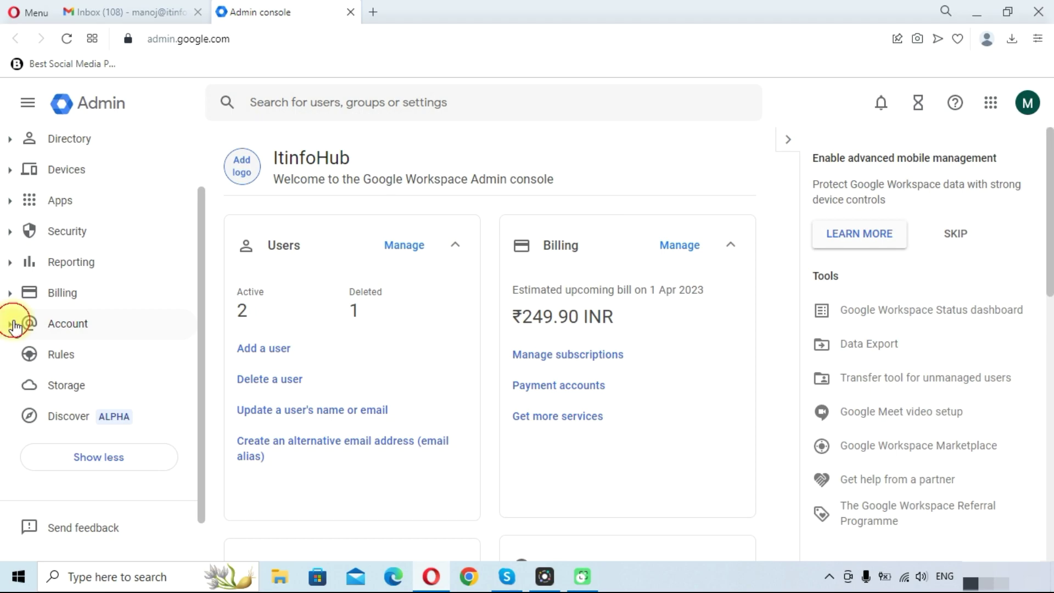
{"action": "left_click", "coordinate": [14, 325]}
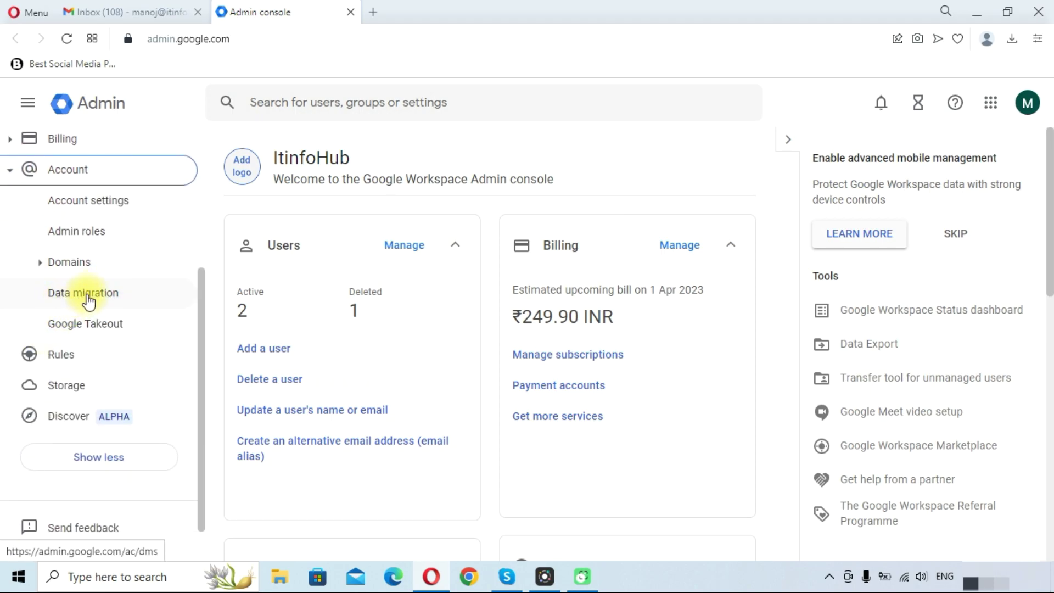
{"action": "left_click", "coordinate": [87, 294]}
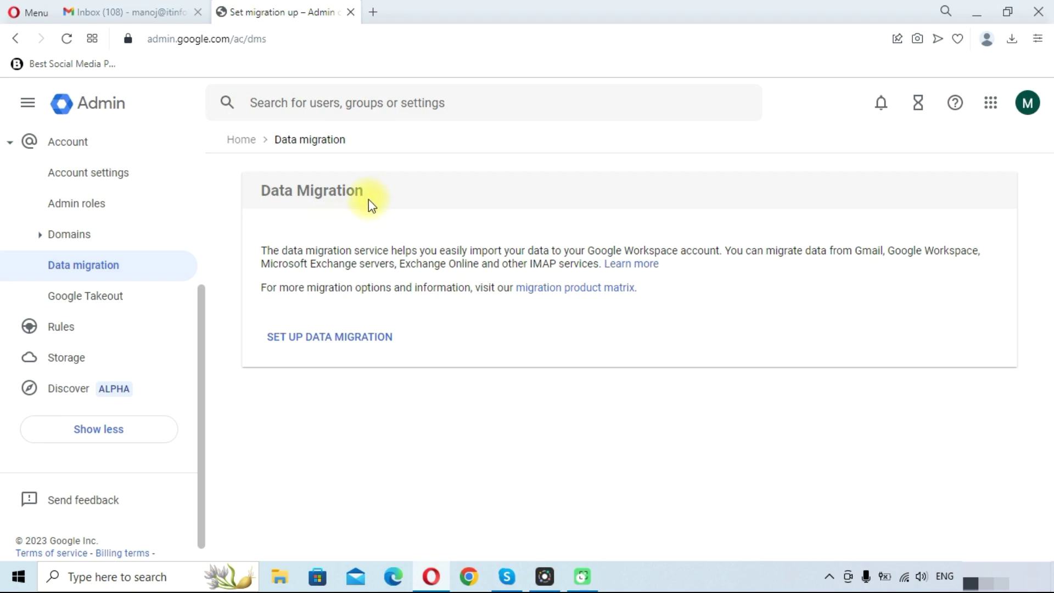
Start setting up data migration with Gmail chosen as the migration source
{"action": "left_click", "coordinate": [306, 346]}
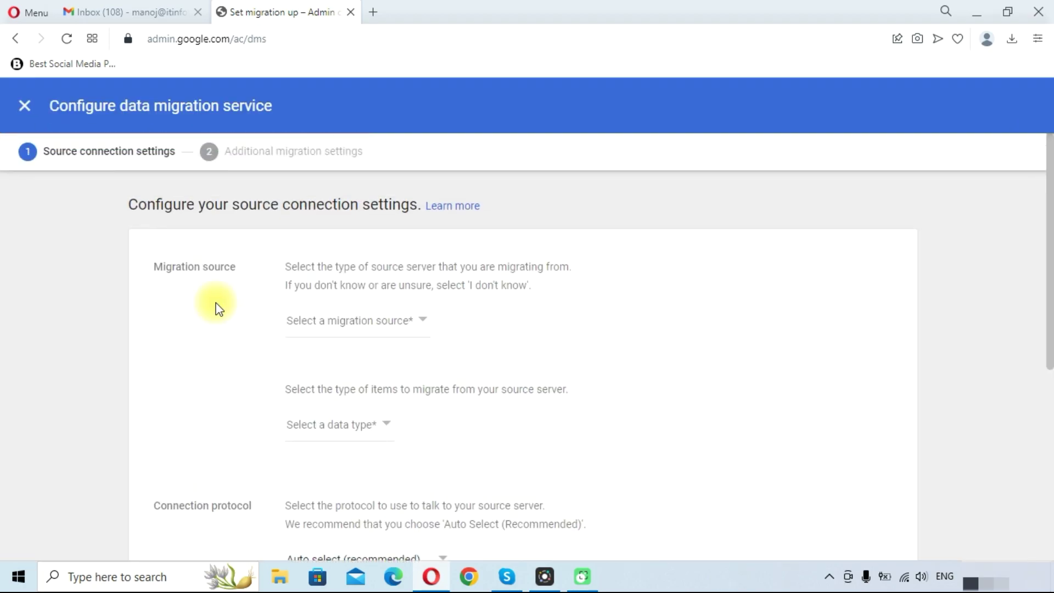
{"action": "left_click", "coordinate": [356, 328]}
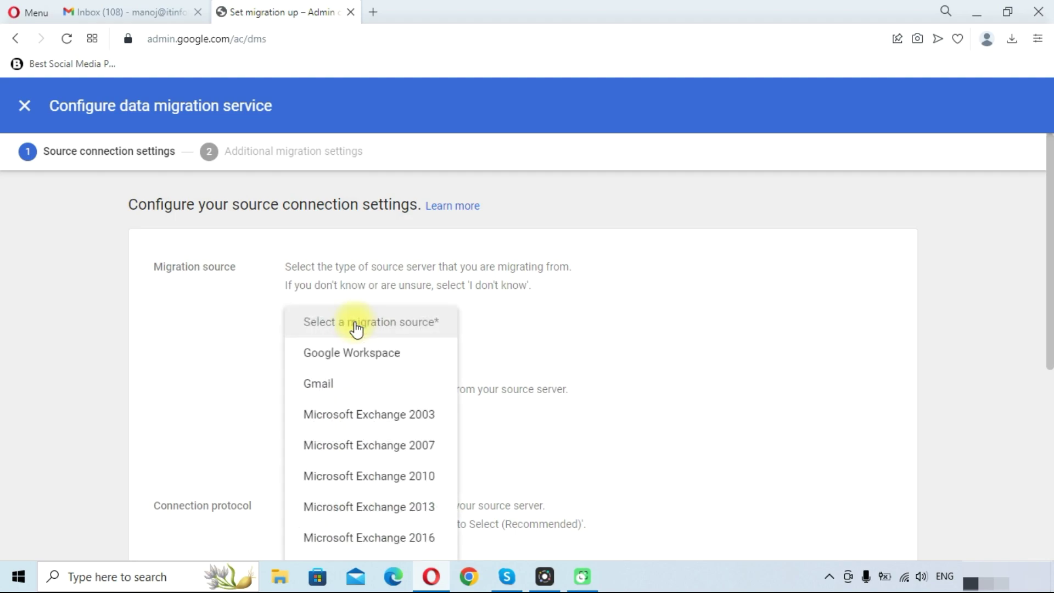
{"action": "left_click", "coordinate": [338, 388]}
{"action": "scroll", "coordinate": [859, 510], "scroll_direction": "down", "scroll_amount": 3}
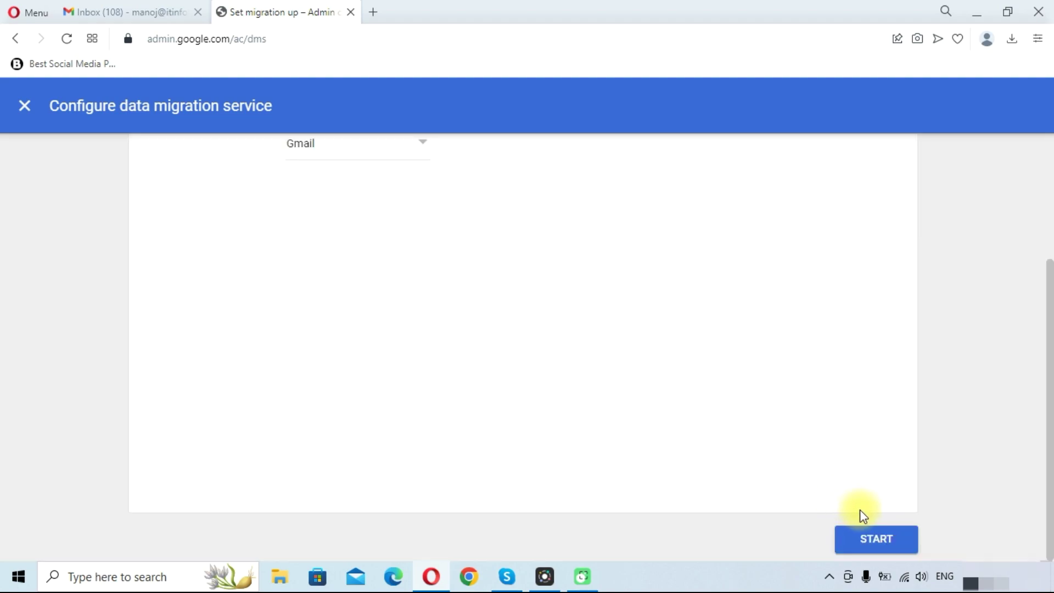
Connect to the Gmail source and set the migration start date to Past 1 month
{"action": "left_click", "coordinate": [887, 533]}
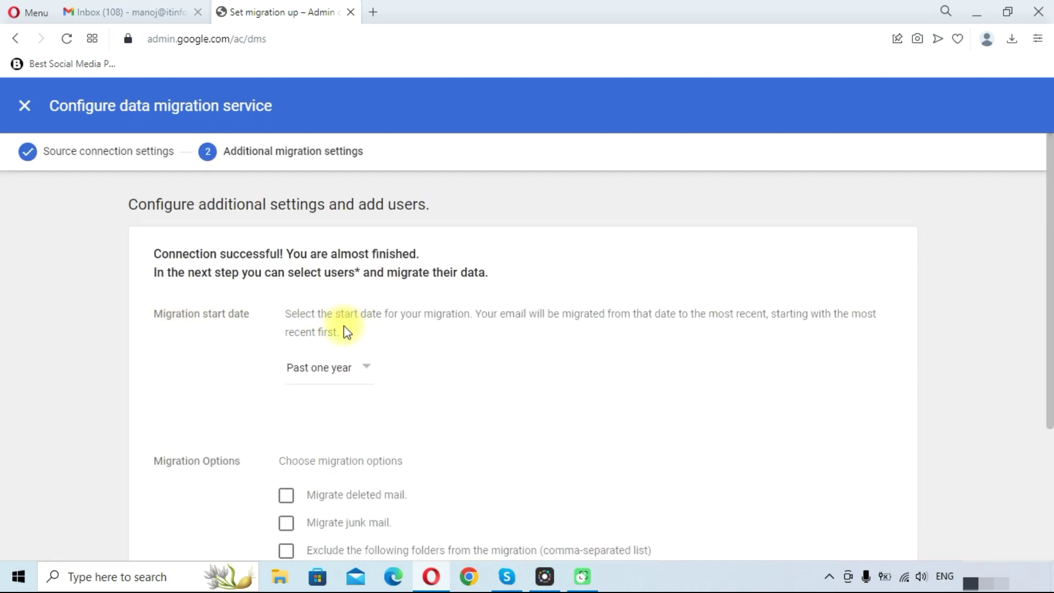
{"action": "left_click", "coordinate": [337, 369]}
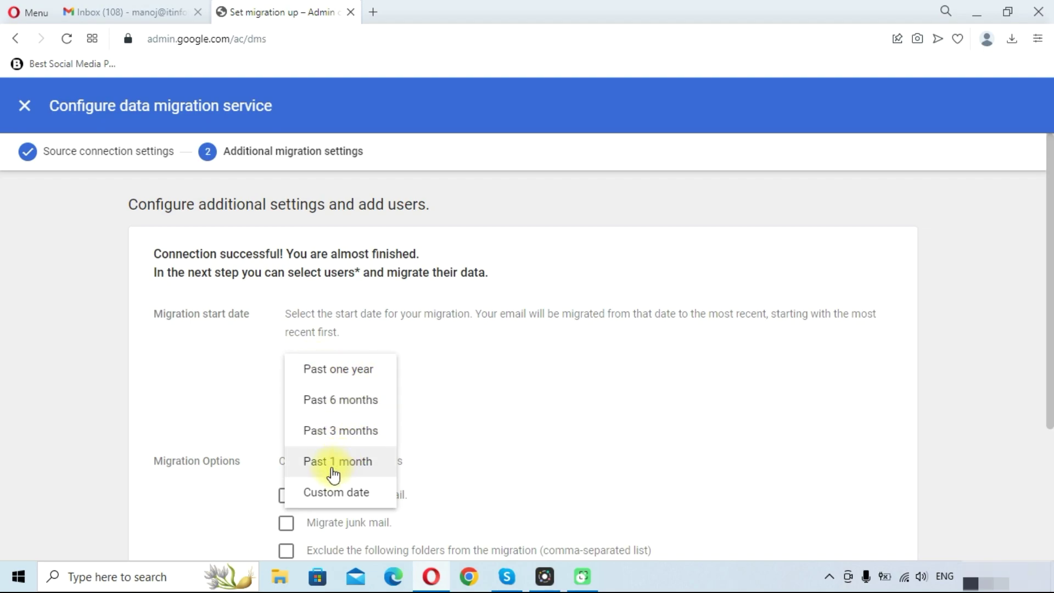
{"action": "left_click", "coordinate": [337, 493]}
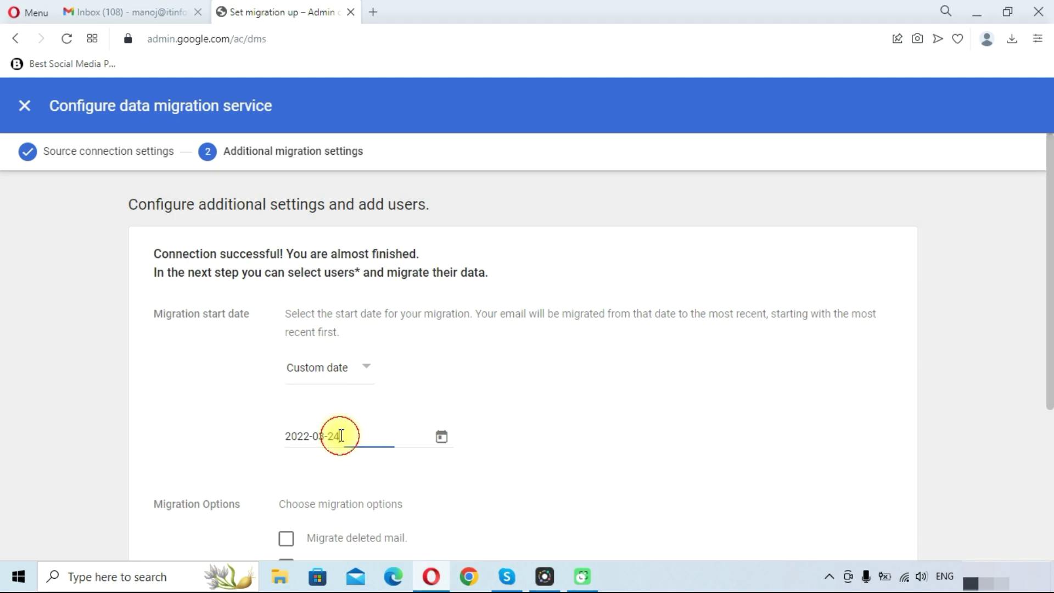
{"action": "left_click", "coordinate": [318, 367]}
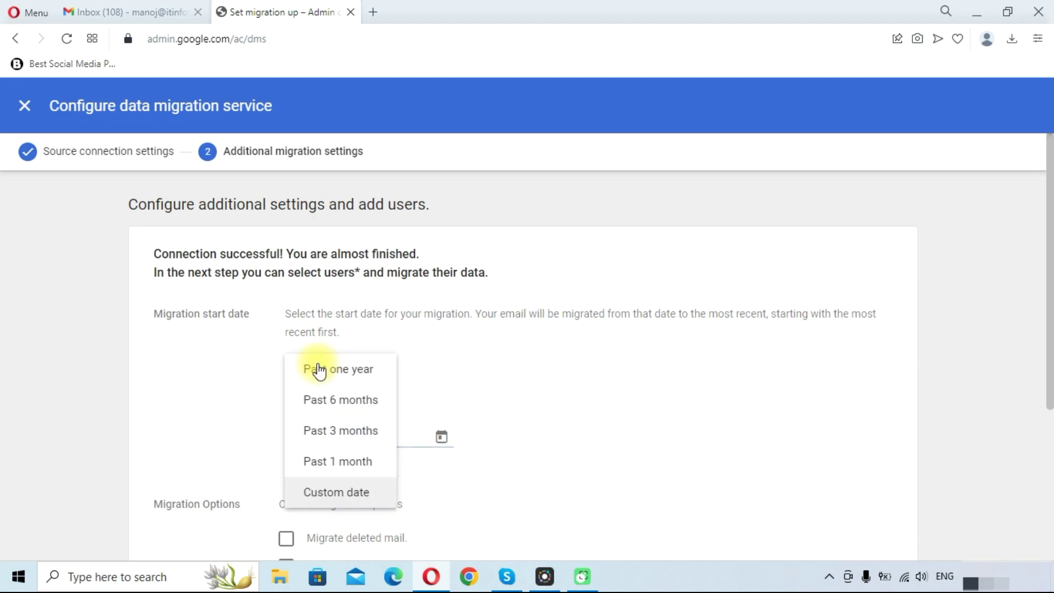
{"action": "left_click", "coordinate": [339, 464]}
{"action": "scroll", "coordinate": [208, 364], "scroll_direction": "down", "scroll_amount": 5}
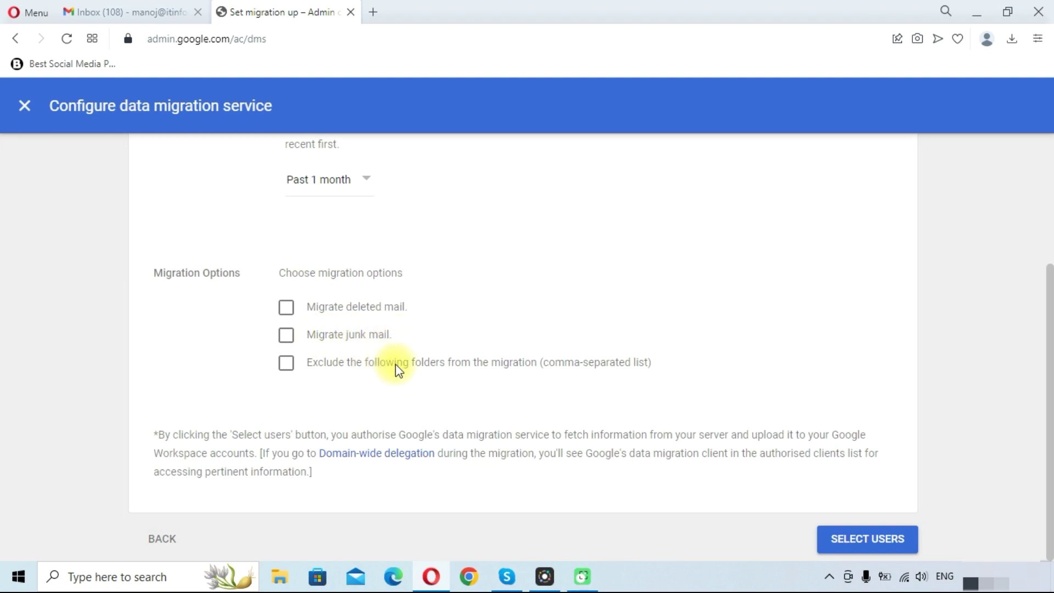
Leave Exclude folders unchecked so no folders are excluded from the migration
{"action": "left_click", "coordinate": [285, 363]}
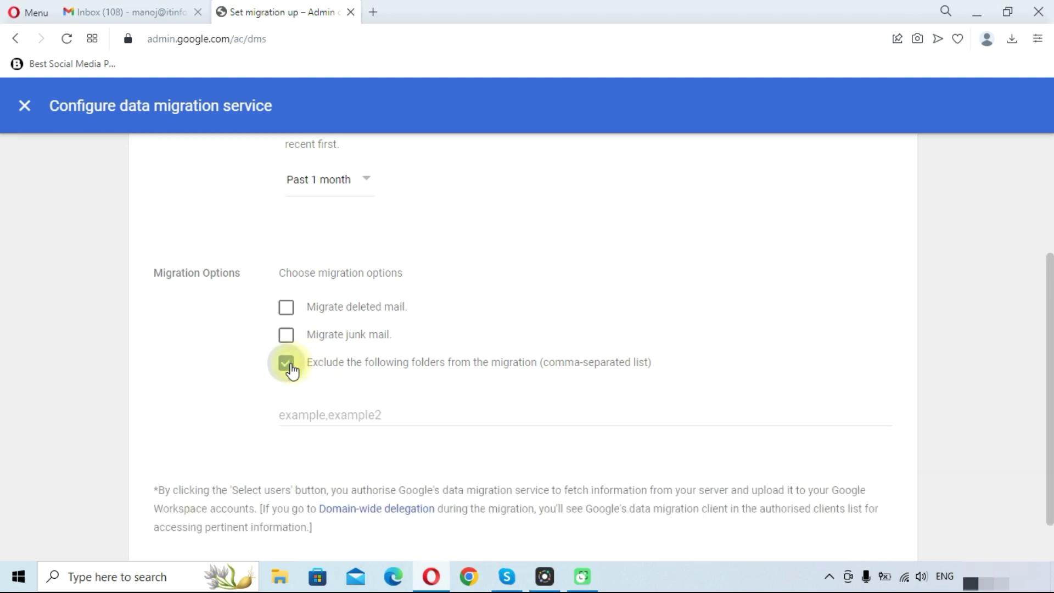
{"action": "left_click", "coordinate": [369, 414]}
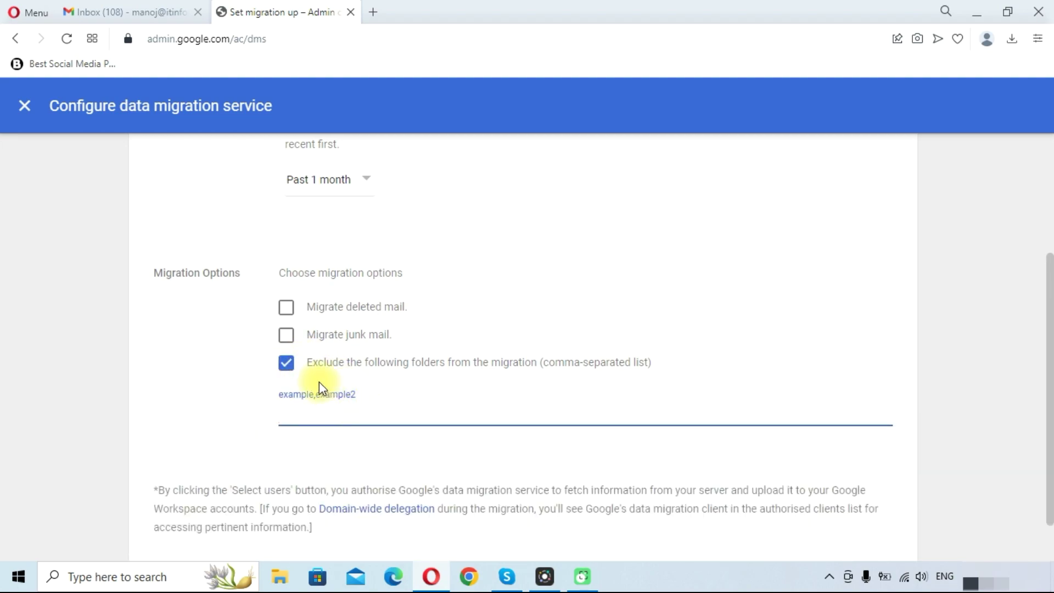
{"action": "left_click", "coordinate": [289, 366]}
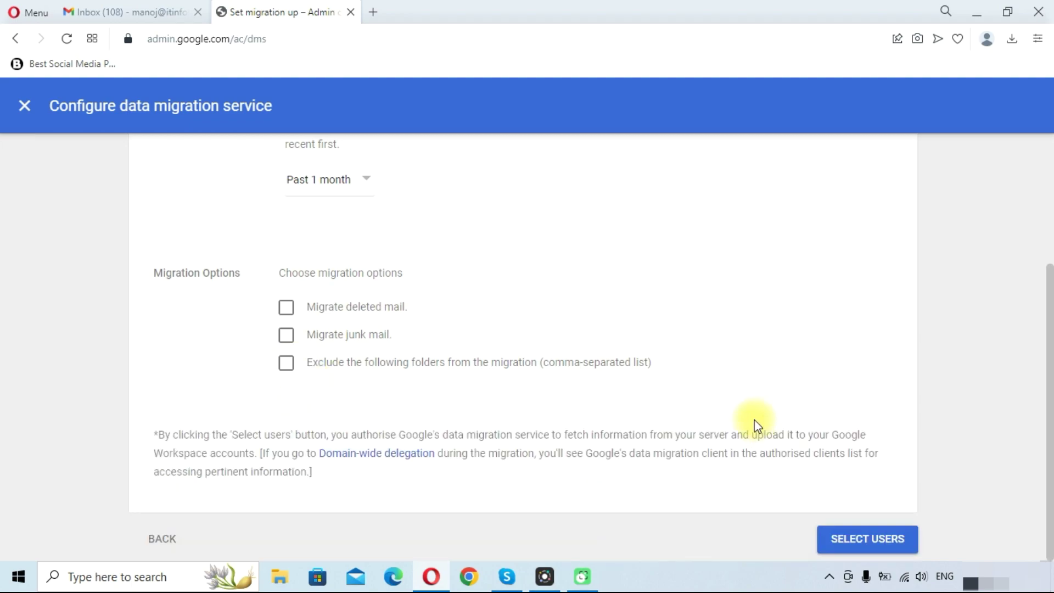
Proceed to the users page and start a migration for a new user
{"action": "left_click", "coordinate": [865, 535]}
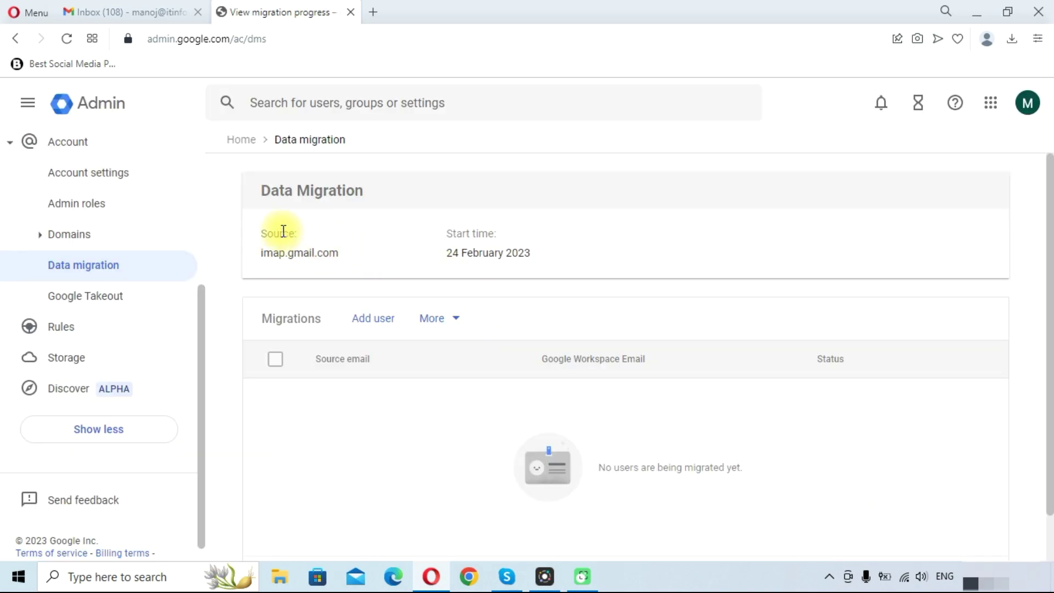
{"action": "left_click", "coordinate": [366, 324]}
{"action": "scroll", "coordinate": [439, 368], "scroll_direction": "down", "scroll_amount": 3}
Enter the source Gmail address as Source email and authorise access to it
{"action": "left_click", "coordinate": [420, 356]}
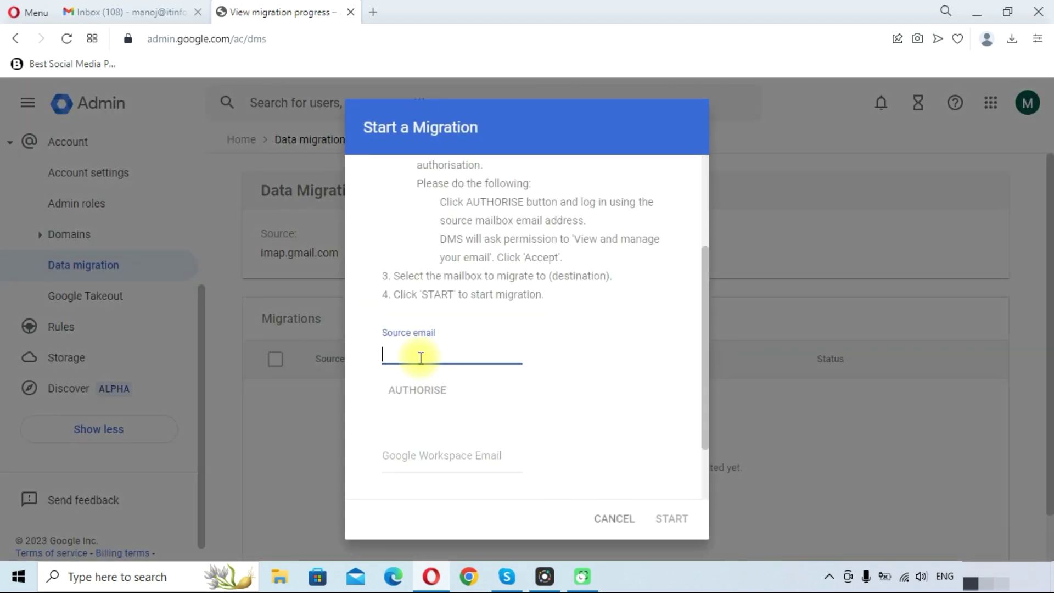
{"action": "scroll", "coordinate": [420, 355], "scroll_direction": "up", "scroll_amount": 2}
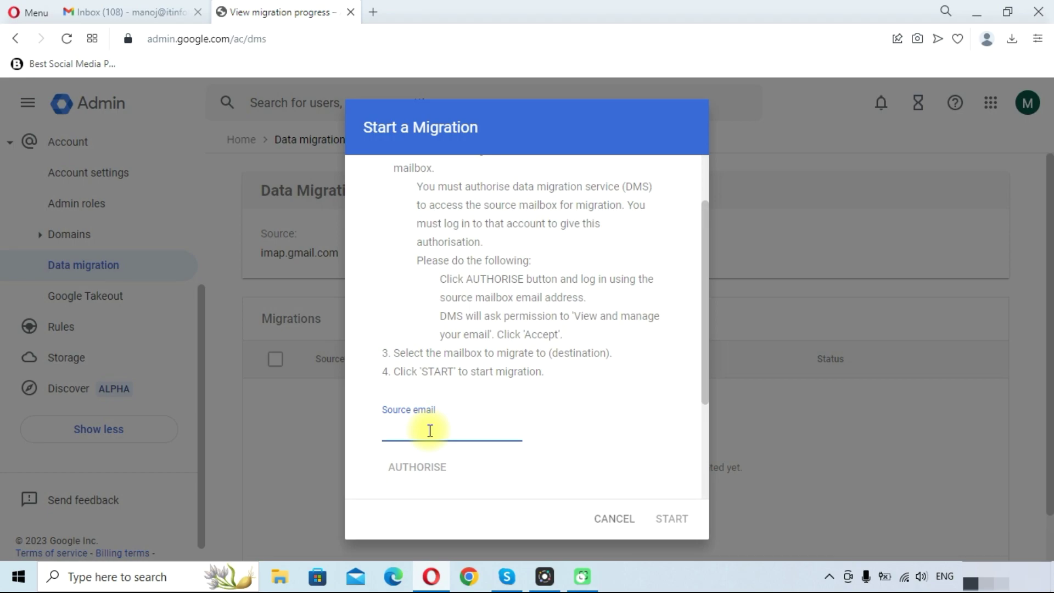
{"action": "scroll", "coordinate": [453, 298], "scroll_direction": "down", "scroll_amount": 3}
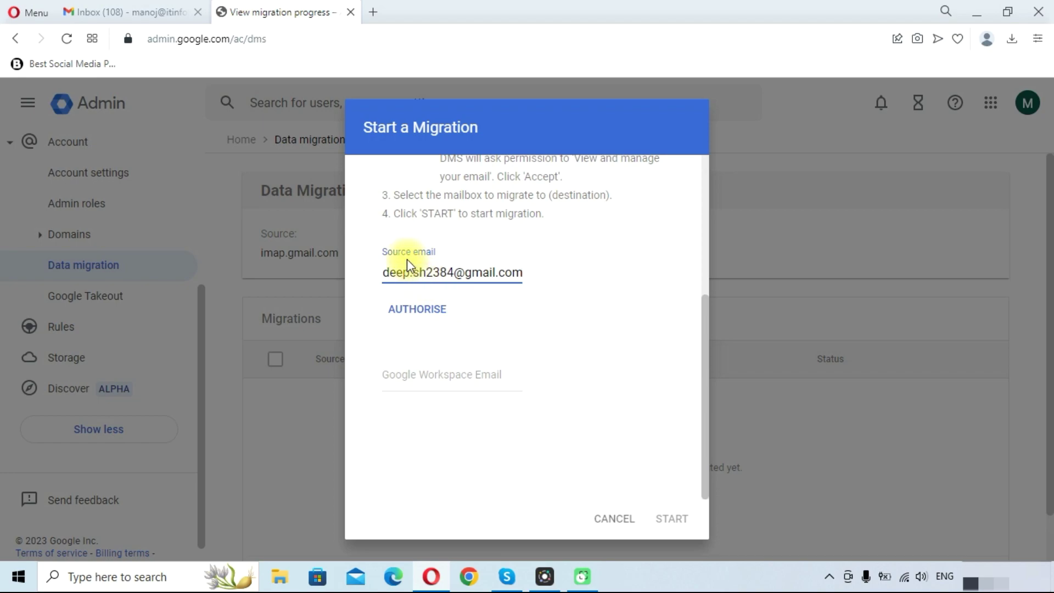
{"action": "left_click_drag", "start_coordinate": [426, 272], "coordinate": [439, 270]}
{"action": "left_click", "coordinate": [439, 270]}
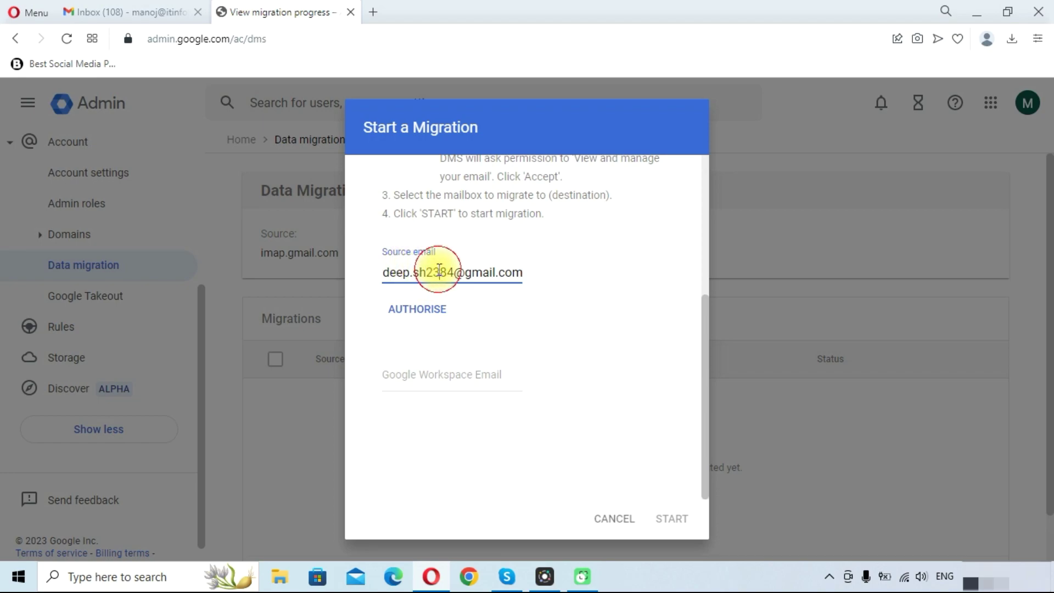
{"action": "left_click", "coordinate": [407, 311]}
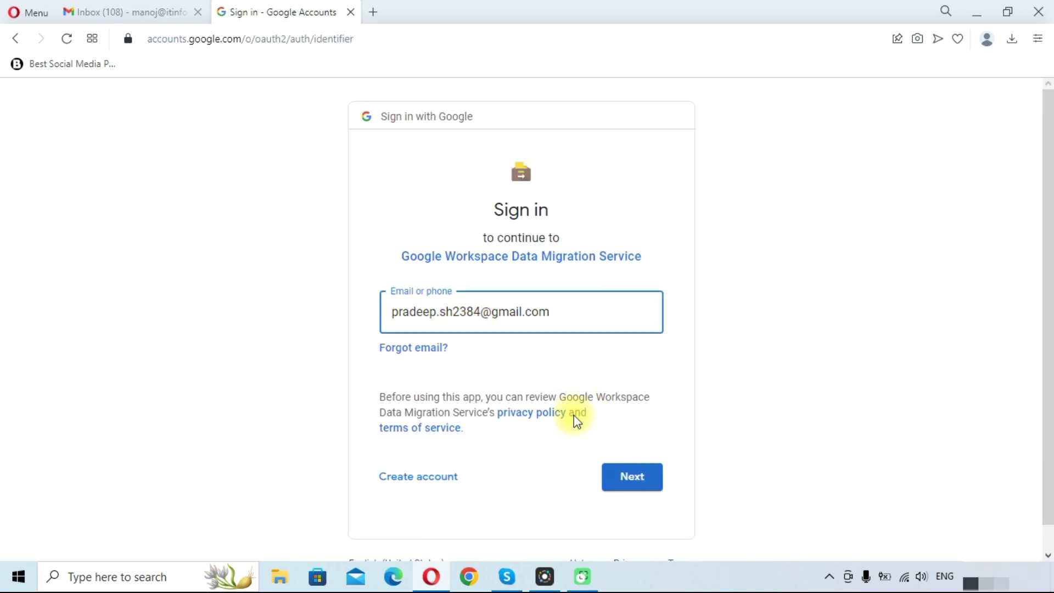
Sign in to the source Gmail account with its password and review the consent page
{"action": "left_click", "coordinate": [620, 472]}
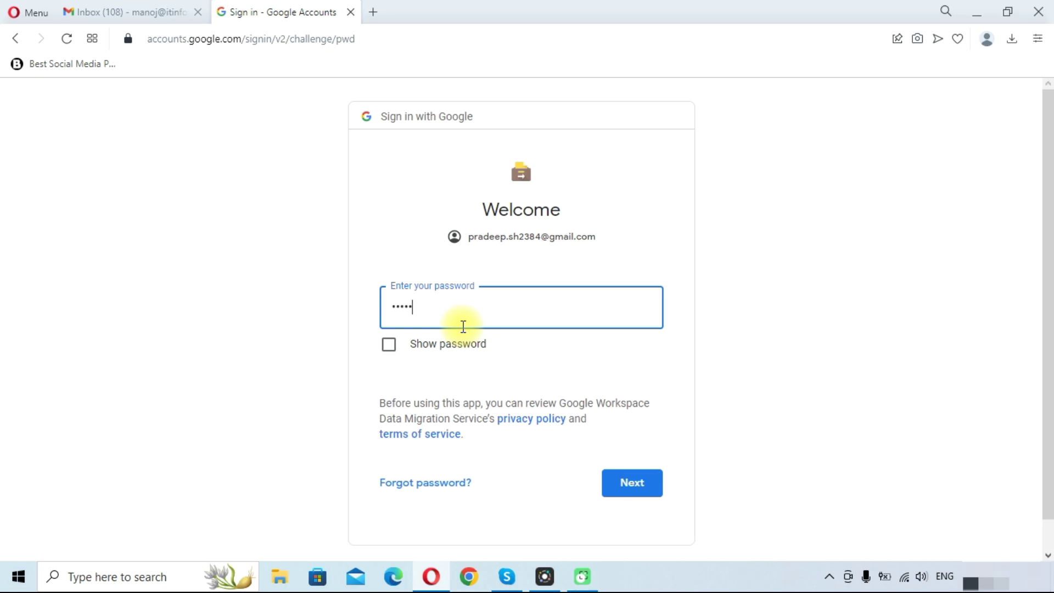
{"action": "key", "text": "Return"}
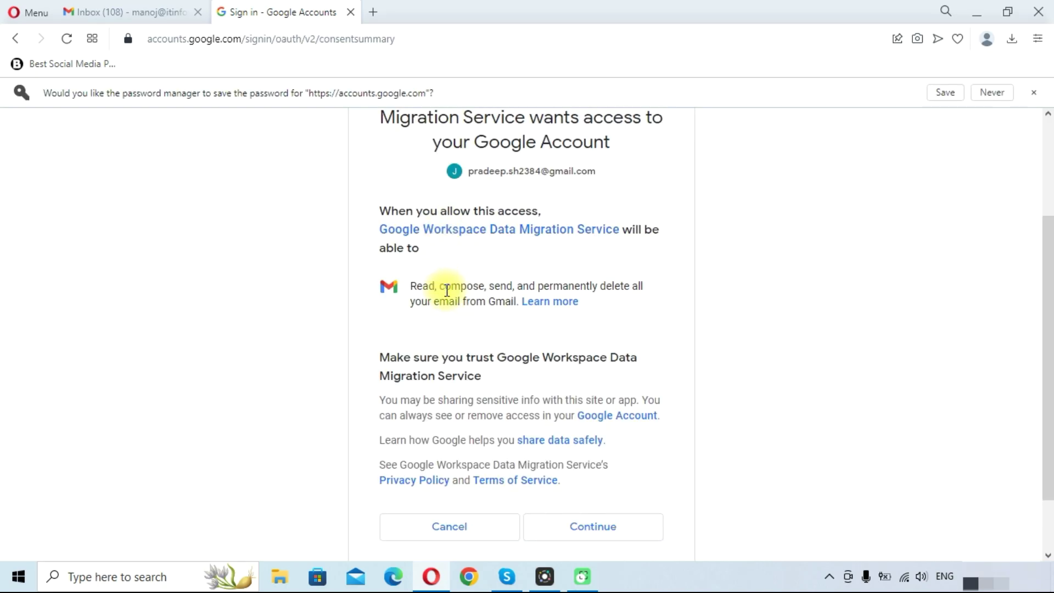
{"action": "scroll", "coordinate": [446, 289], "scroll_direction": "up", "scroll_amount": 3}
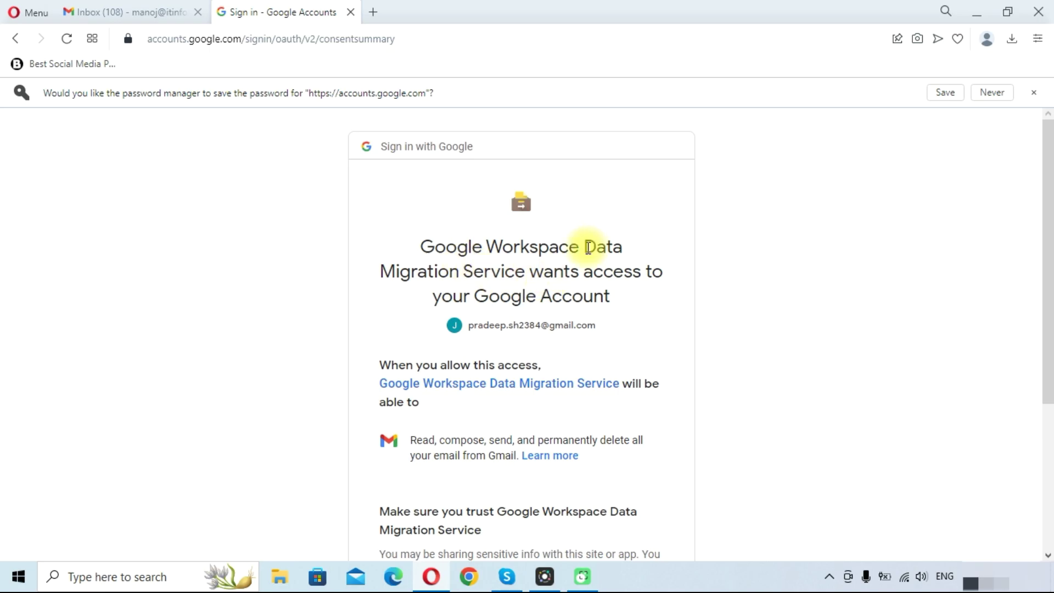
{"action": "scroll", "coordinate": [533, 313], "scroll_direction": "down", "scroll_amount": 4}
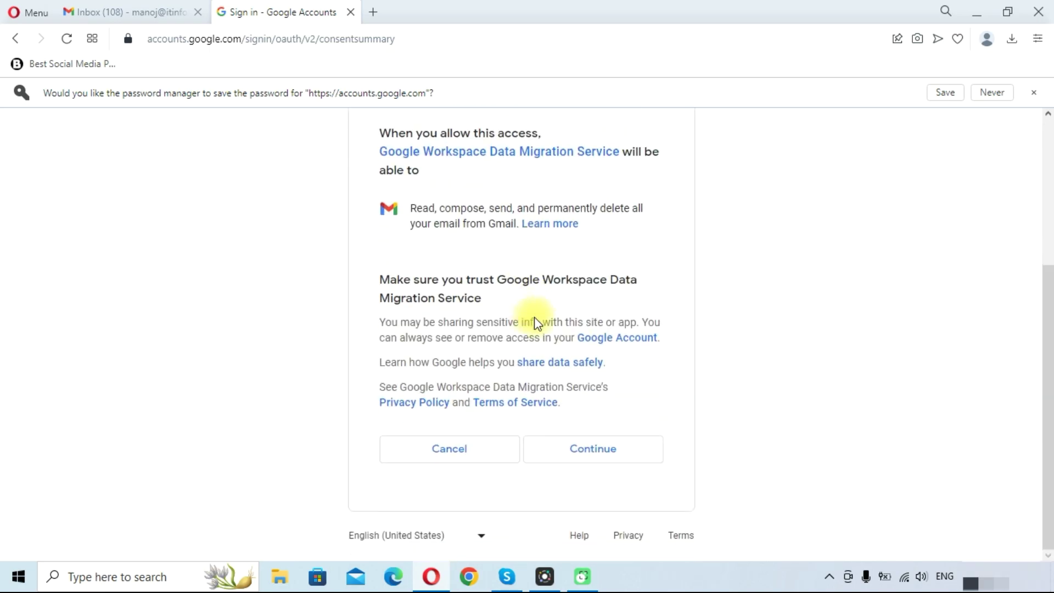
Grant the Data Migration Service access to the source mailbox
{"action": "left_click", "coordinate": [568, 447]}
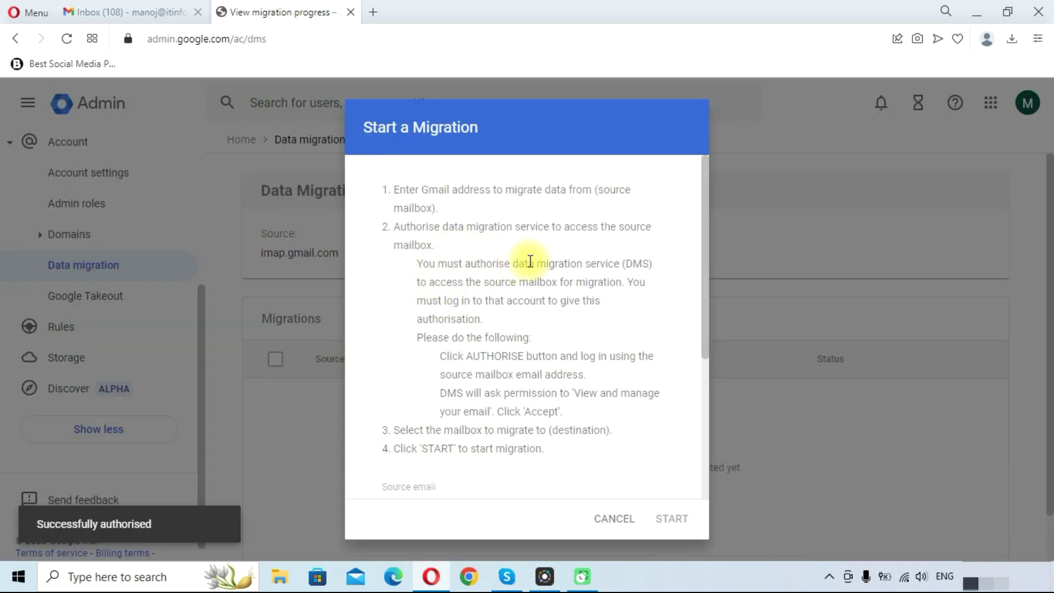
{"action": "scroll", "coordinate": [505, 361], "scroll_direction": "down", "scroll_amount": 4}
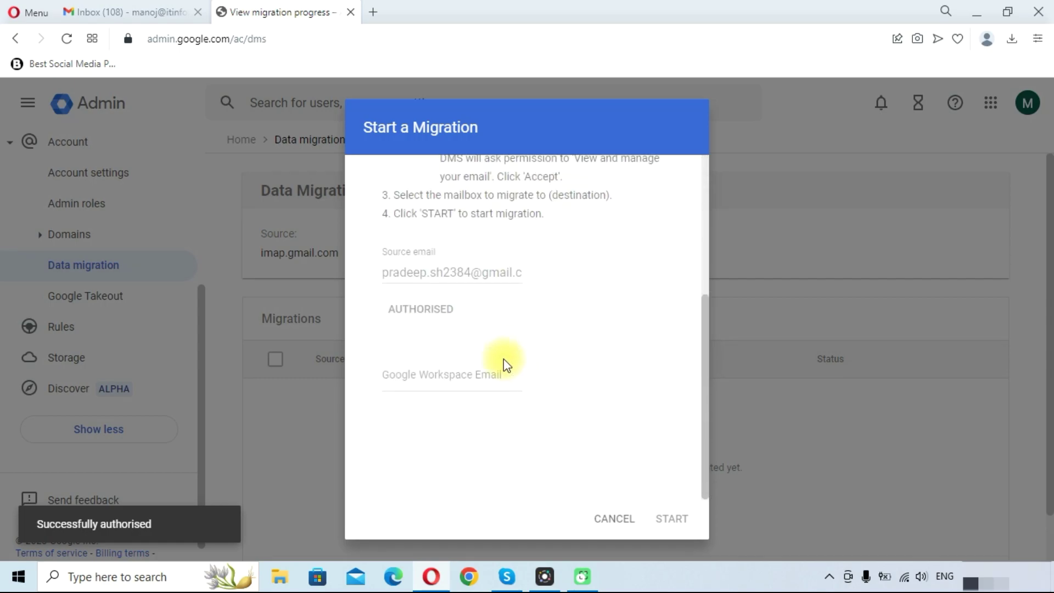
Pick the suggested Workspace user as destination mailbox and start the migration
{"action": "left_click", "coordinate": [431, 371]}
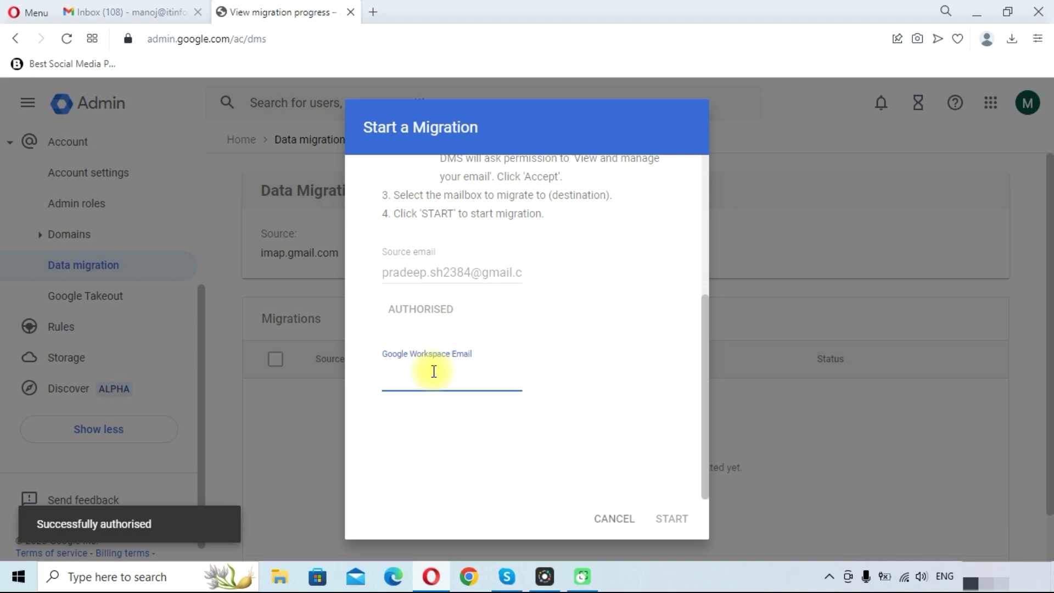
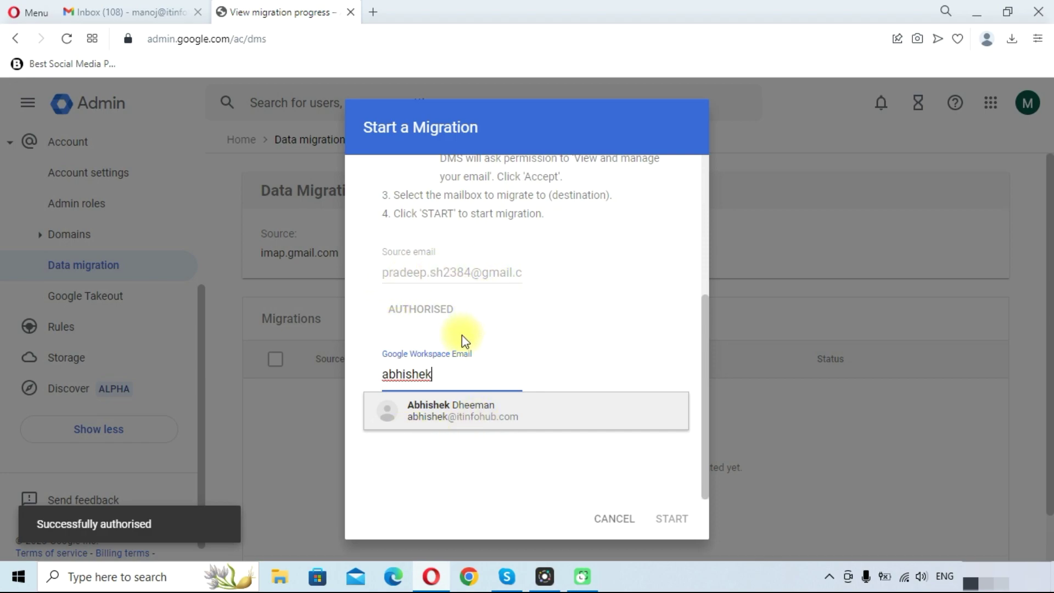
{"action": "left_click", "coordinate": [428, 421]}
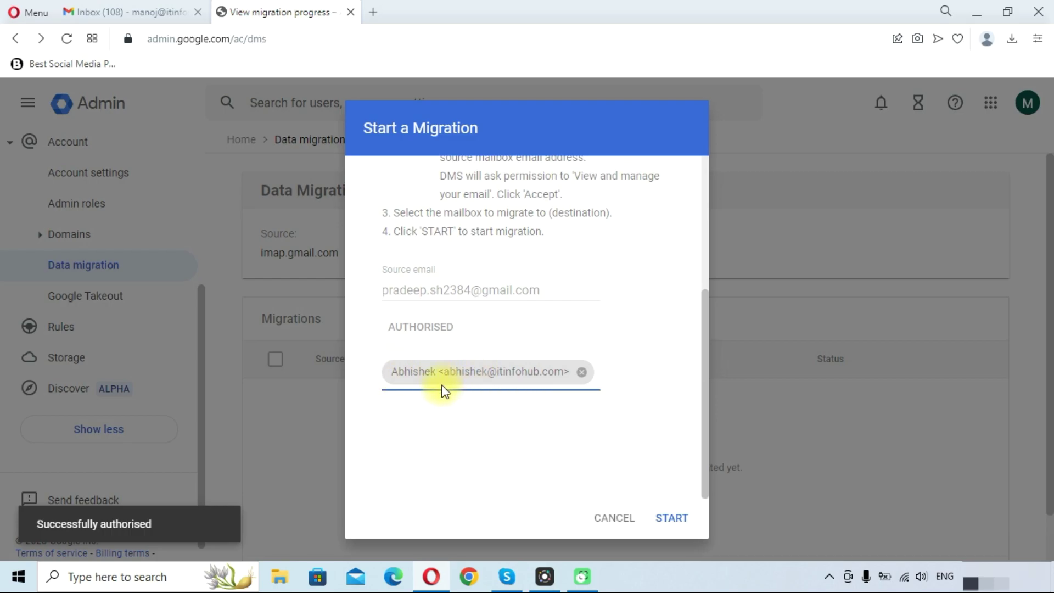
{"action": "left_click", "coordinate": [663, 518]}
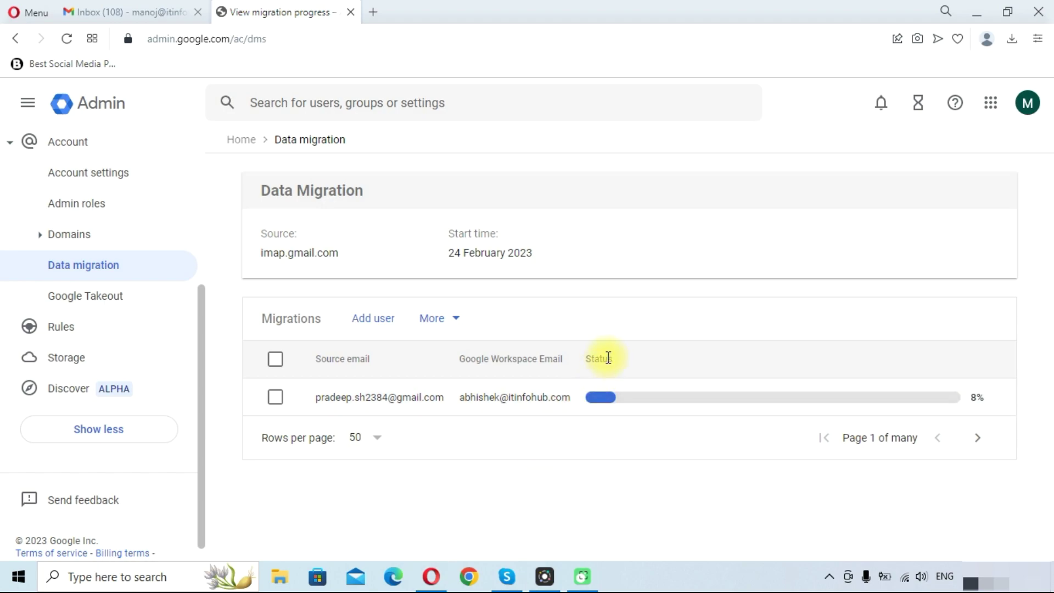
Watch the migration's progress on the Data migration list until Status reads Complete
{"action": "mouse_move", "coordinate": [609, 402]}
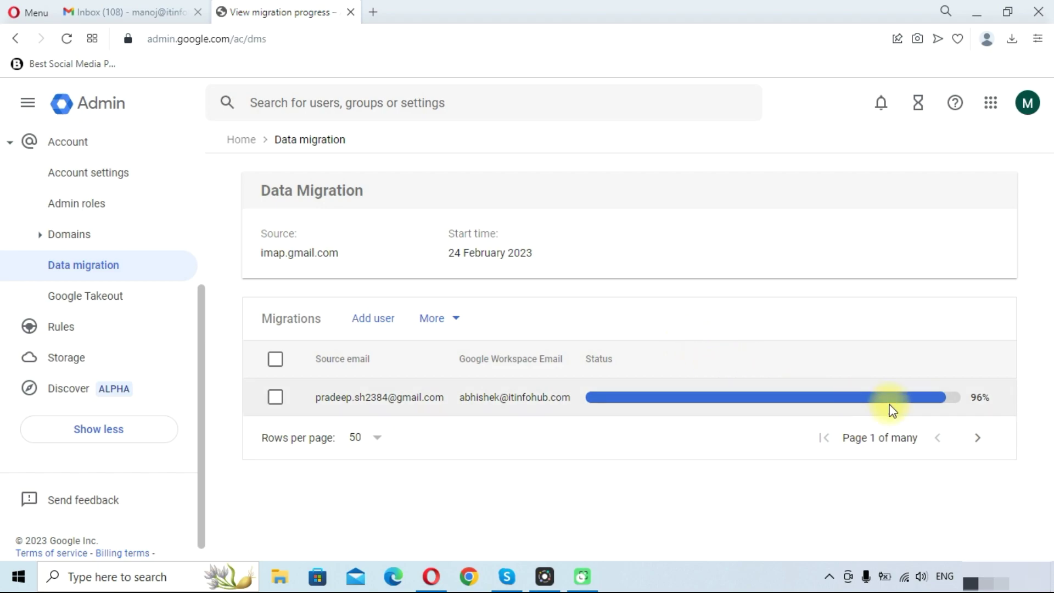
{"action": "mouse_move", "coordinate": [936, 403]}
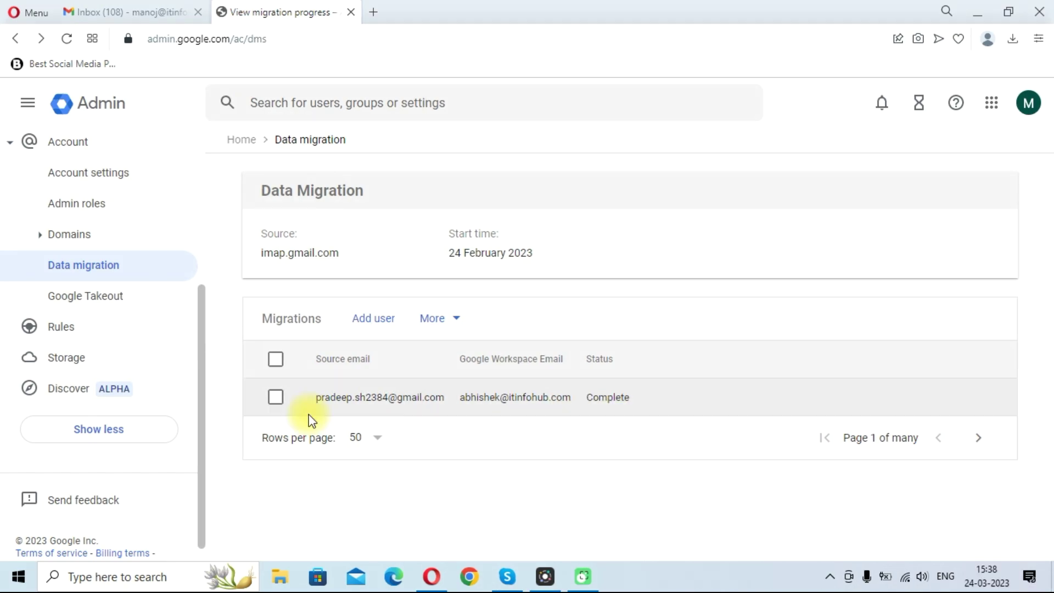
Open a blank Start a Migration dialog via Add user and focus its email fields
{"action": "left_click", "coordinate": [371, 318]}
{"action": "scroll", "coordinate": [370, 314], "scroll_direction": "down", "scroll_amount": 4}
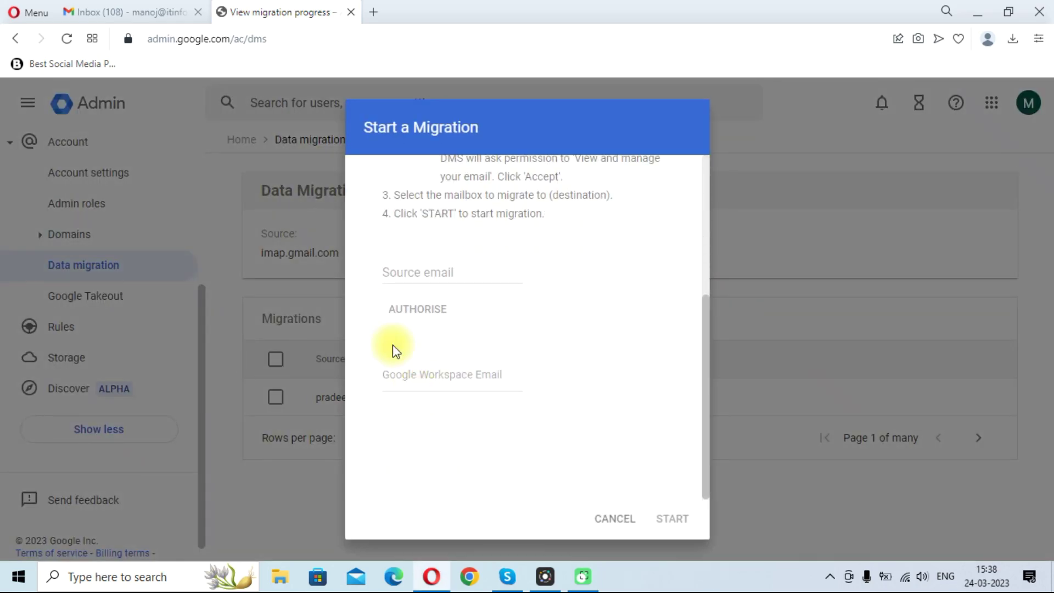
{"action": "left_click", "coordinate": [403, 274]}
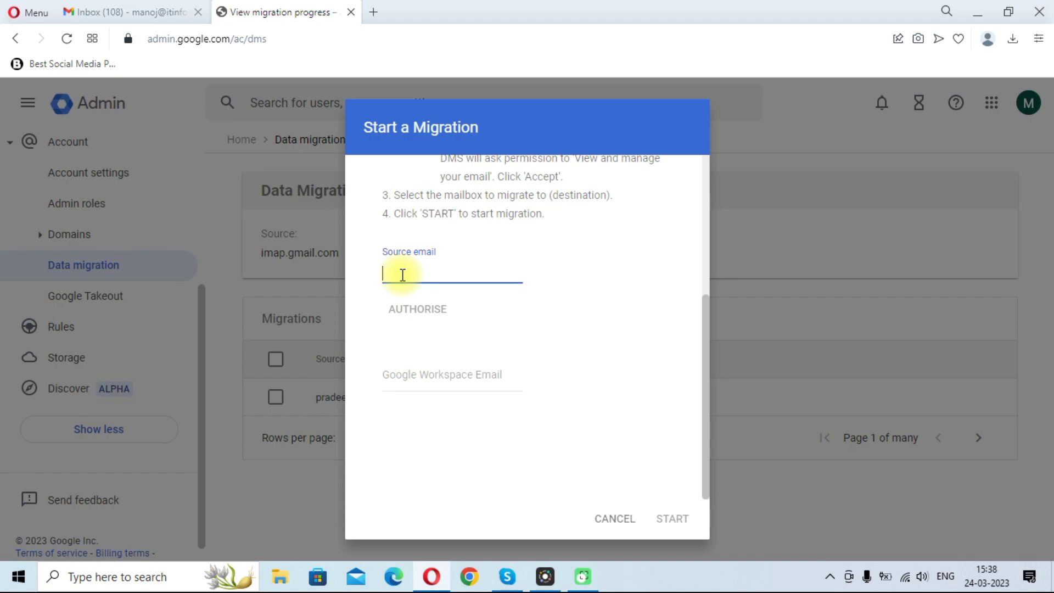
{"action": "left_click", "coordinate": [449, 378]}
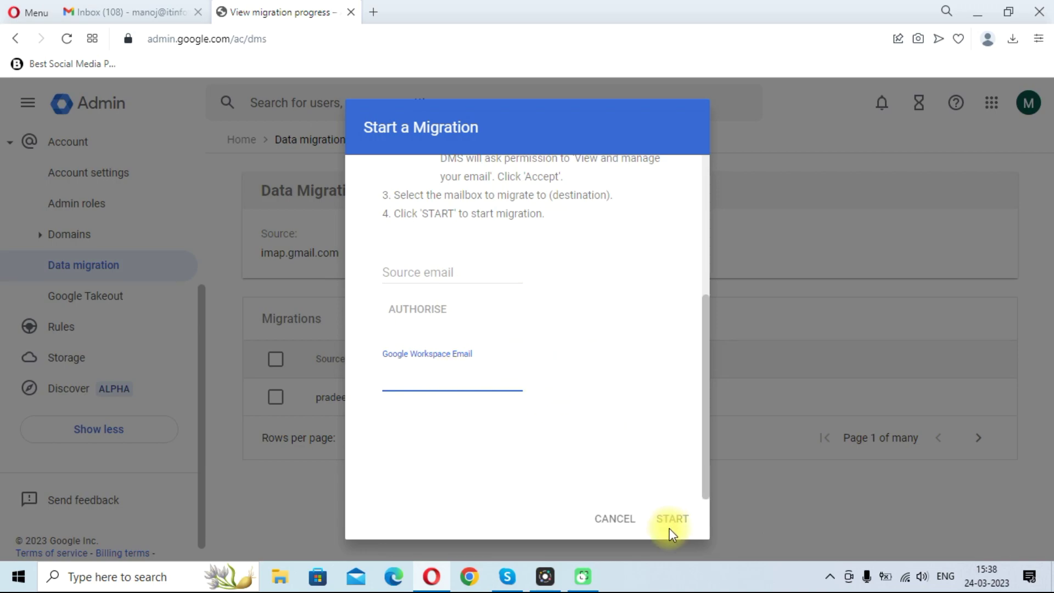
{"action": "scroll", "coordinate": [628, 372], "scroll_direction": "up", "scroll_amount": 2}
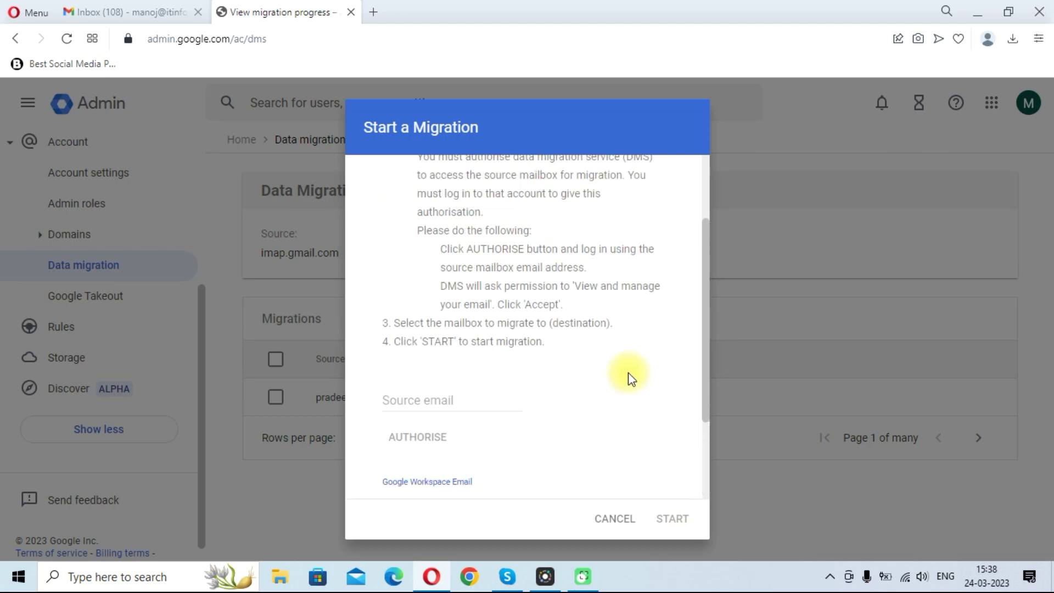
{"action": "scroll", "coordinate": [594, 359], "scroll_direction": "down", "scroll_amount": 1}
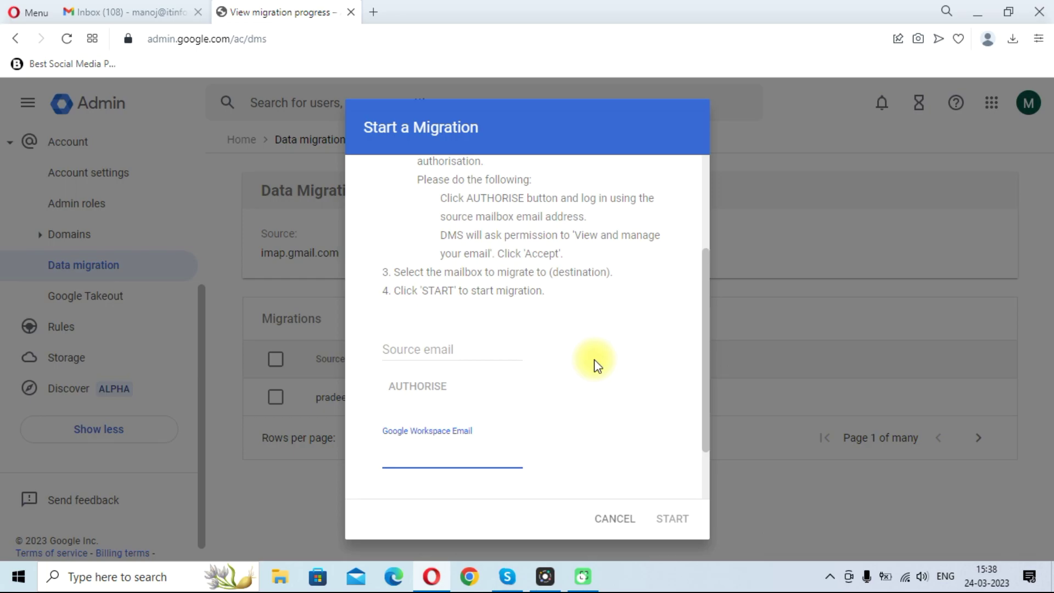
Cancel the Start a Migration form, returning to the Data Migration list showing Complete
{"action": "left_click", "coordinate": [624, 526]}
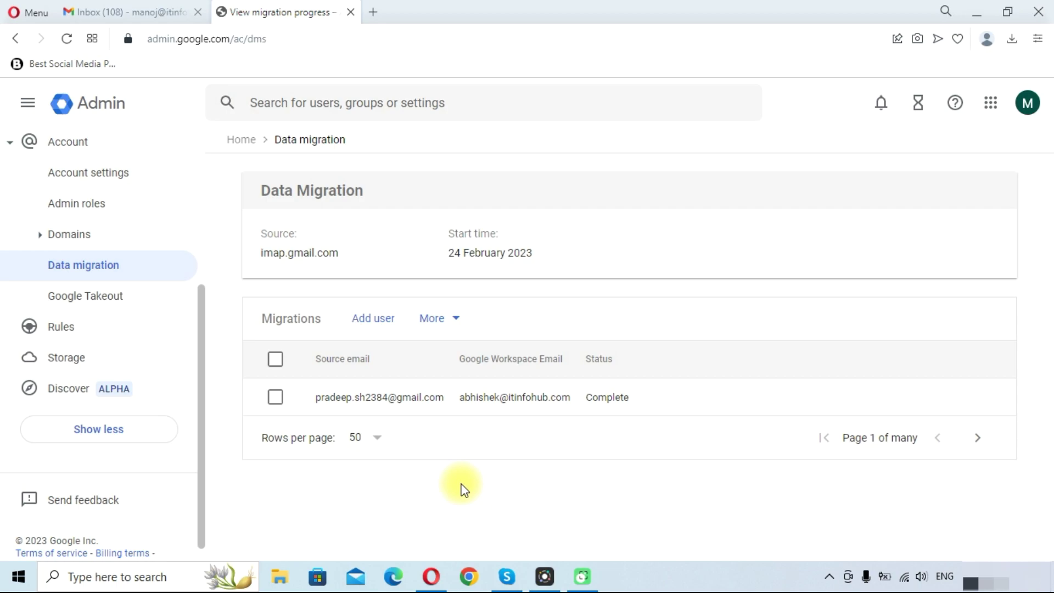